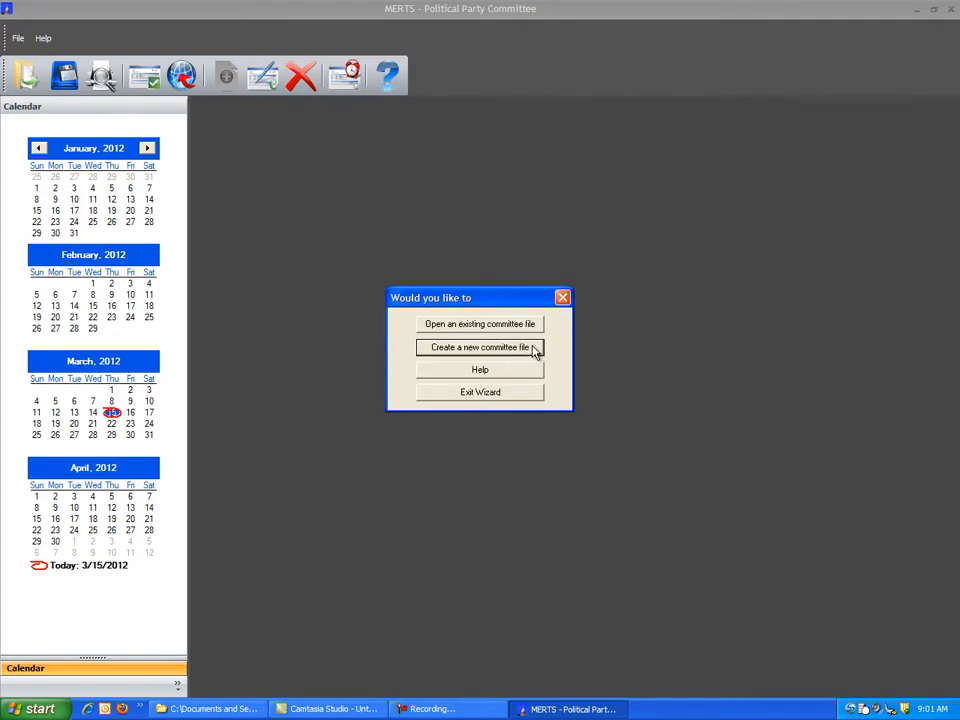
Step: Create a new State Political Party Committee file, accept the new-filer terms and proceed to the committee information
click(535, 349)
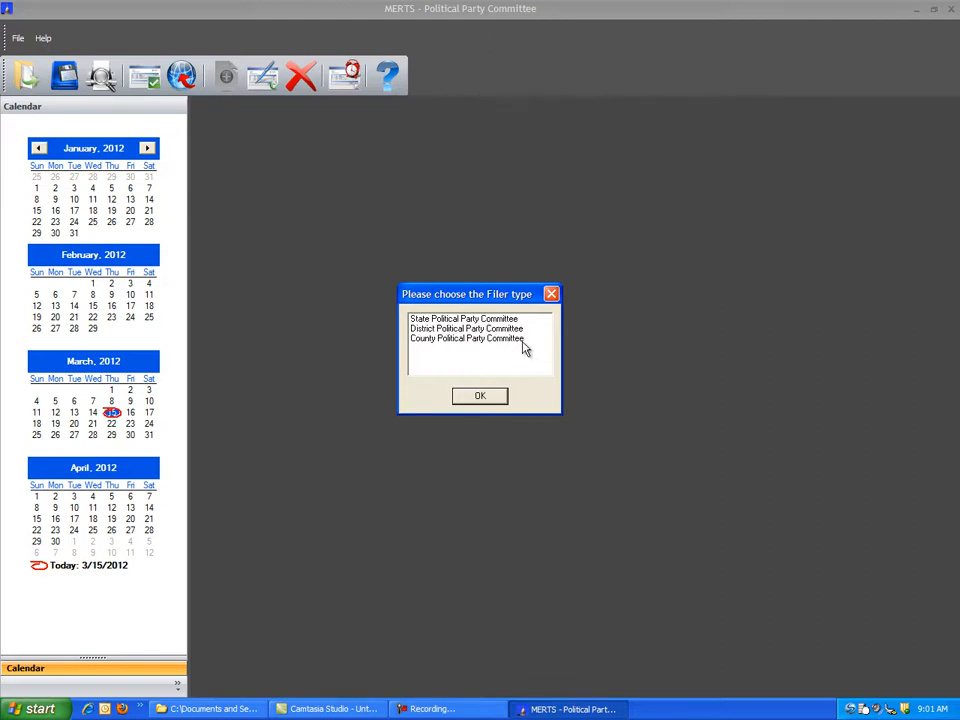
click(500, 319)
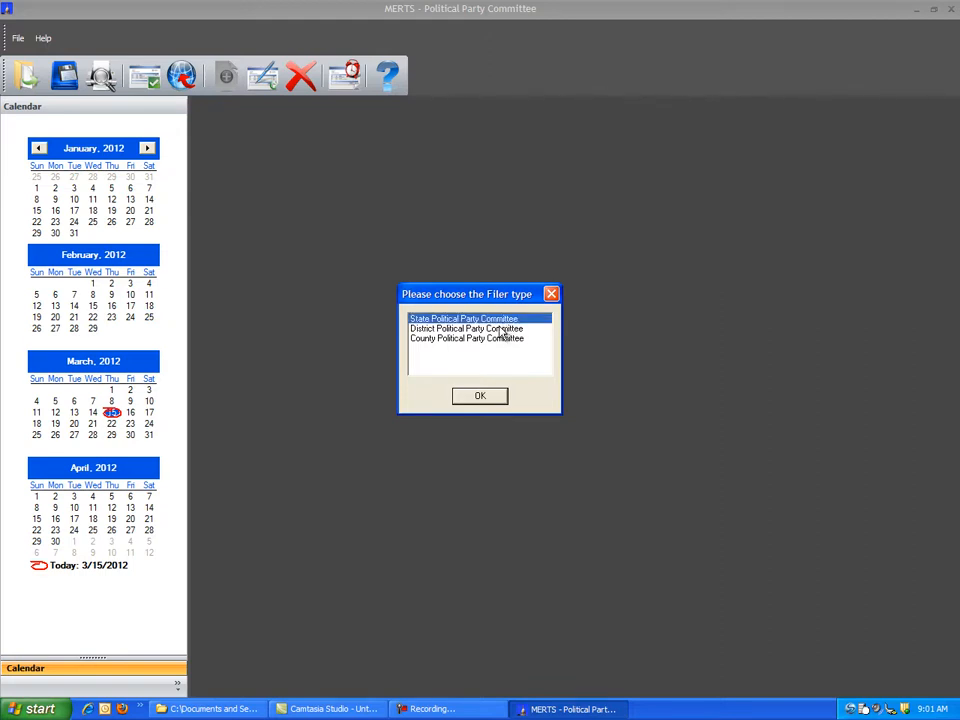
click(490, 399)
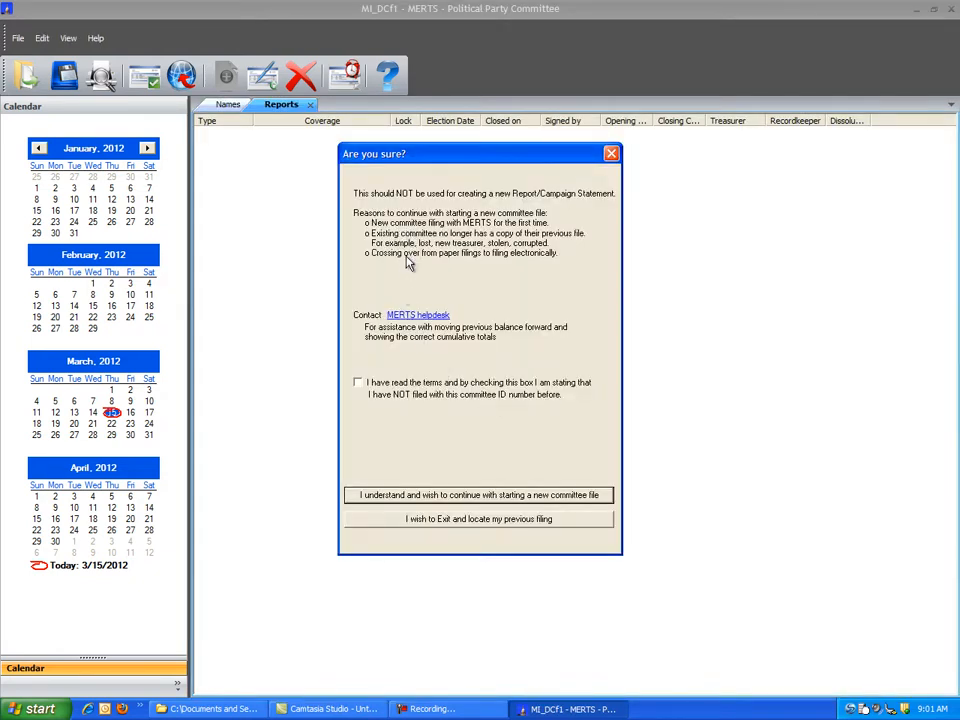
click(358, 382)
click(603, 496)
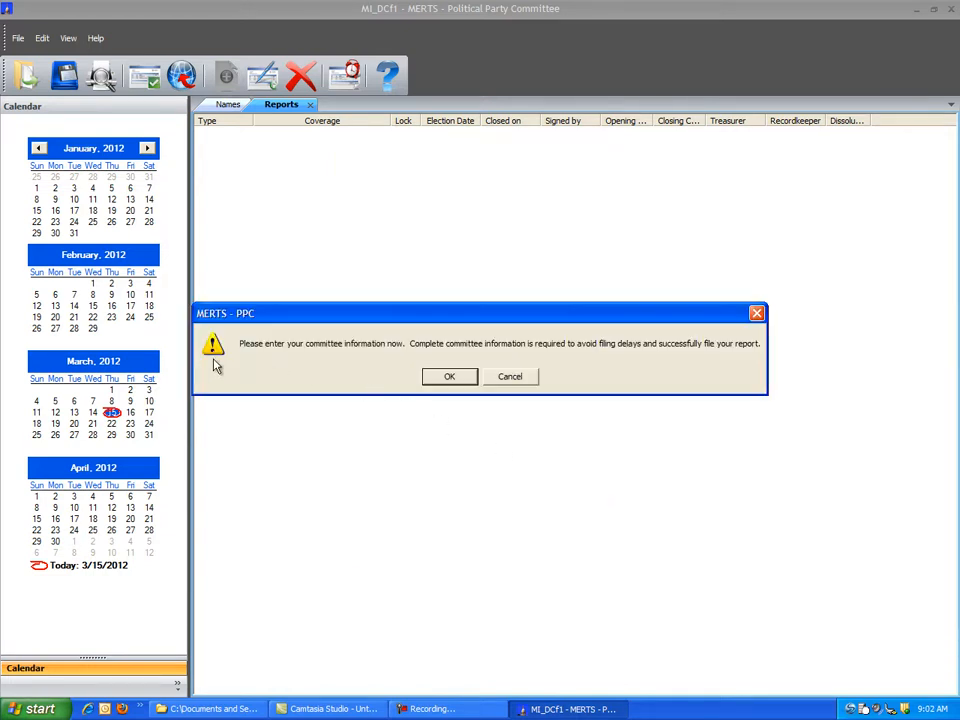
click(449, 377)
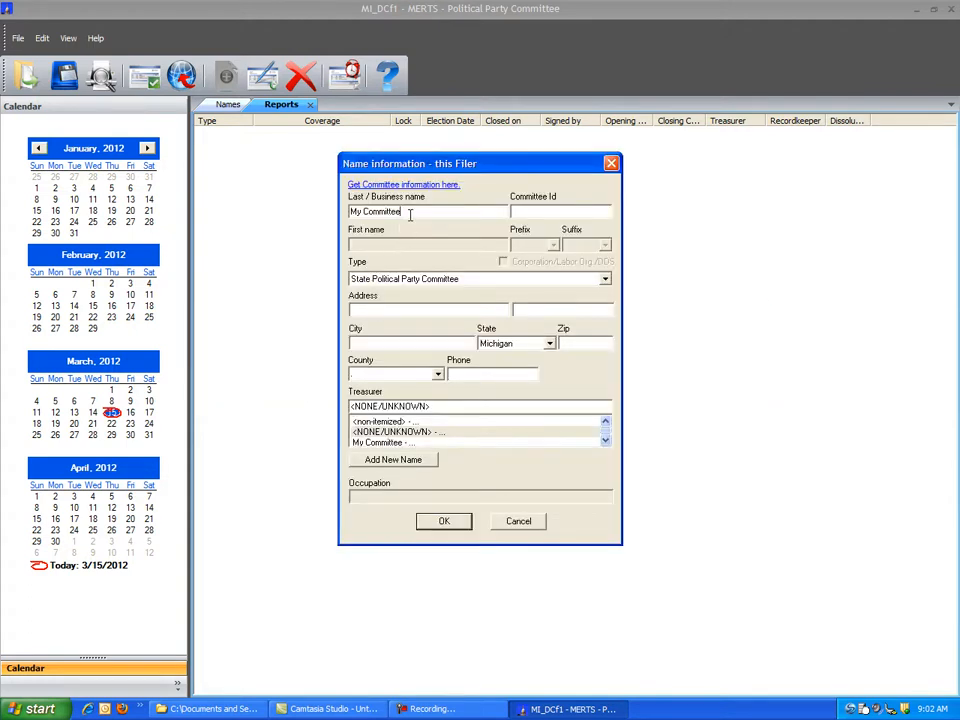
Step: Set the filer's business name to MICHIGAN POLITICAL PARTY COMM and enter the committee ID
drag(409, 214, 349, 215)
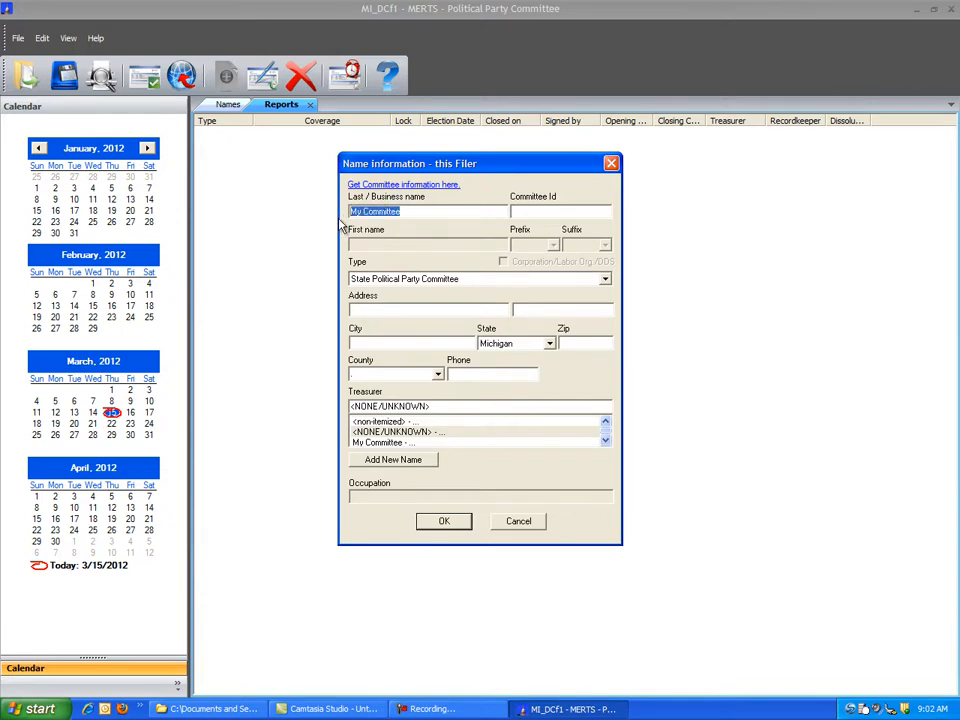
text(MICHIGAN POLITICAL PARTY COMM)
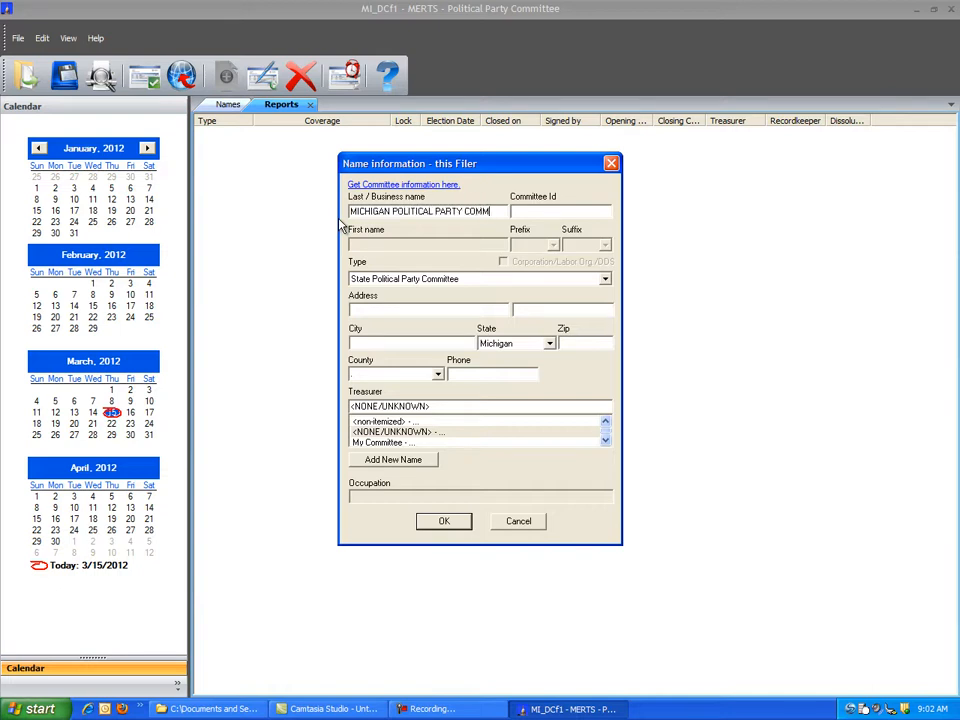
key(Tab)
text(123456)
Step: Fill in the committee's street address, city and zip code, and accept the filer information
click(350, 312)
text(123 MAIN STREET)
key(Tab)
key(Tab)
text(LANSING)
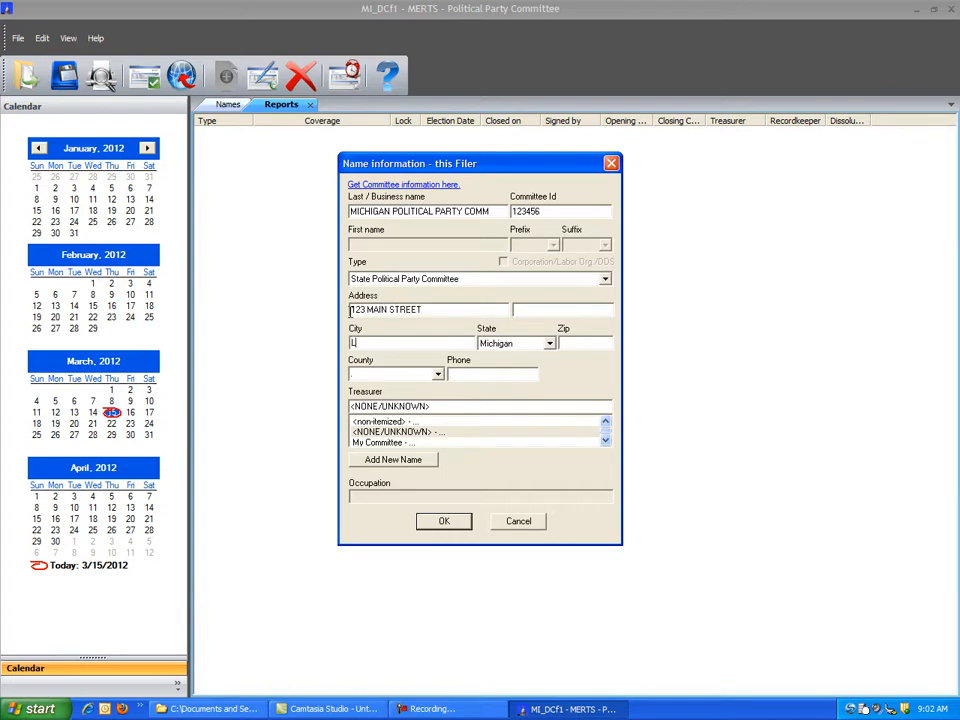
key(Tab)
key(Tab)
text(48941)
key(Tab)
click(455, 527)
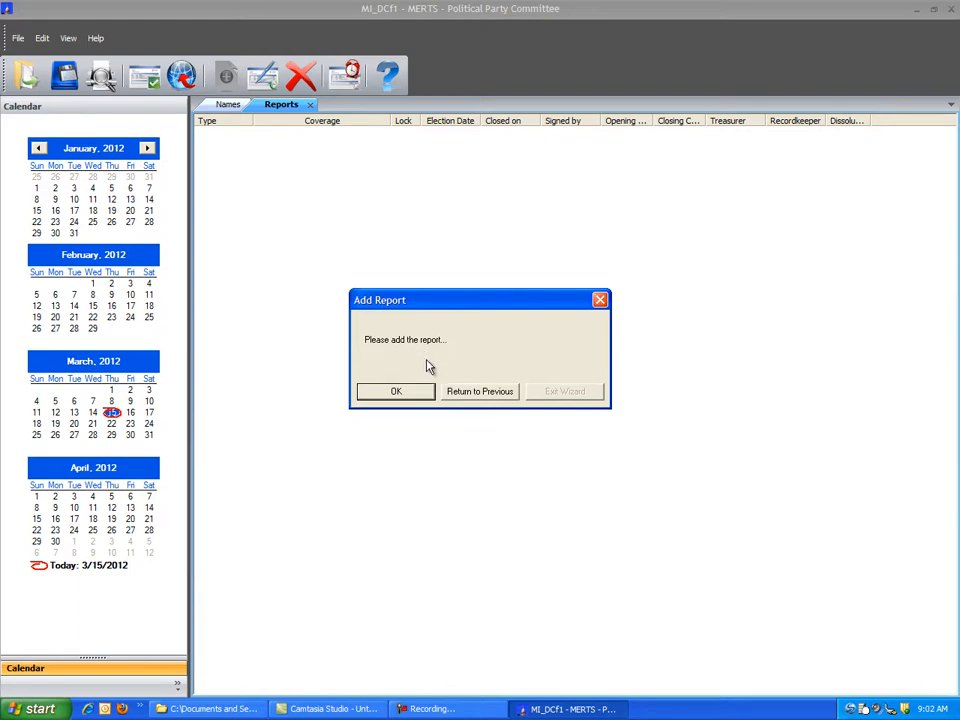
Step: Add an Annual Statement report covering 1/1/2011 through 12/31/2011
click(428, 394)
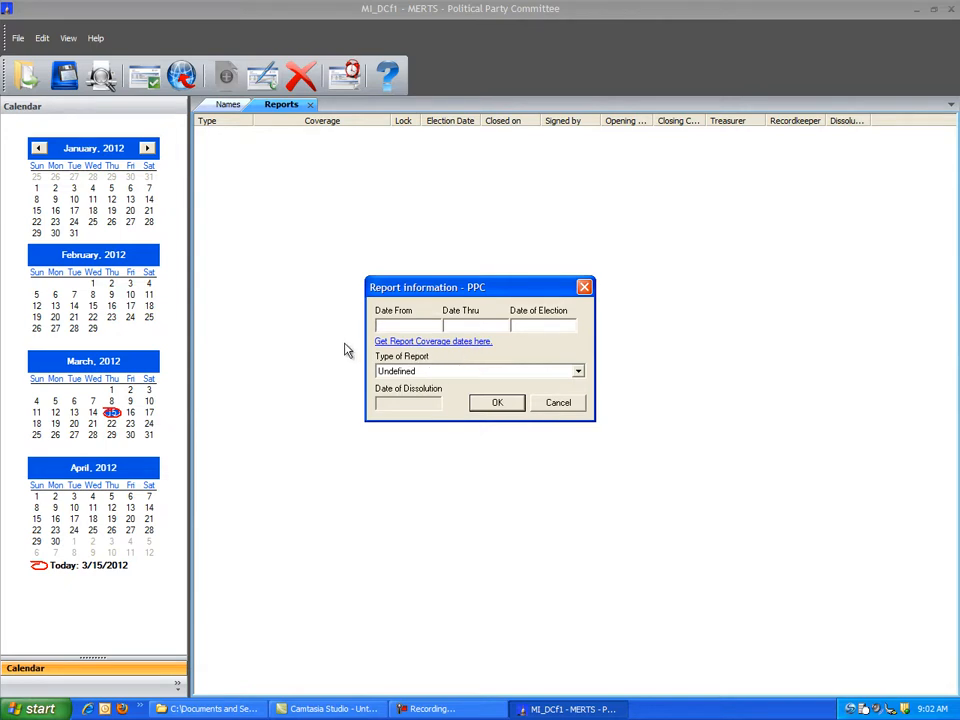
text(1/1/2011)
key(Tab)
text(12/31/2011)
key(Tab)
click(578, 373)
scroll(480, 430, down, 3)
click(407, 403)
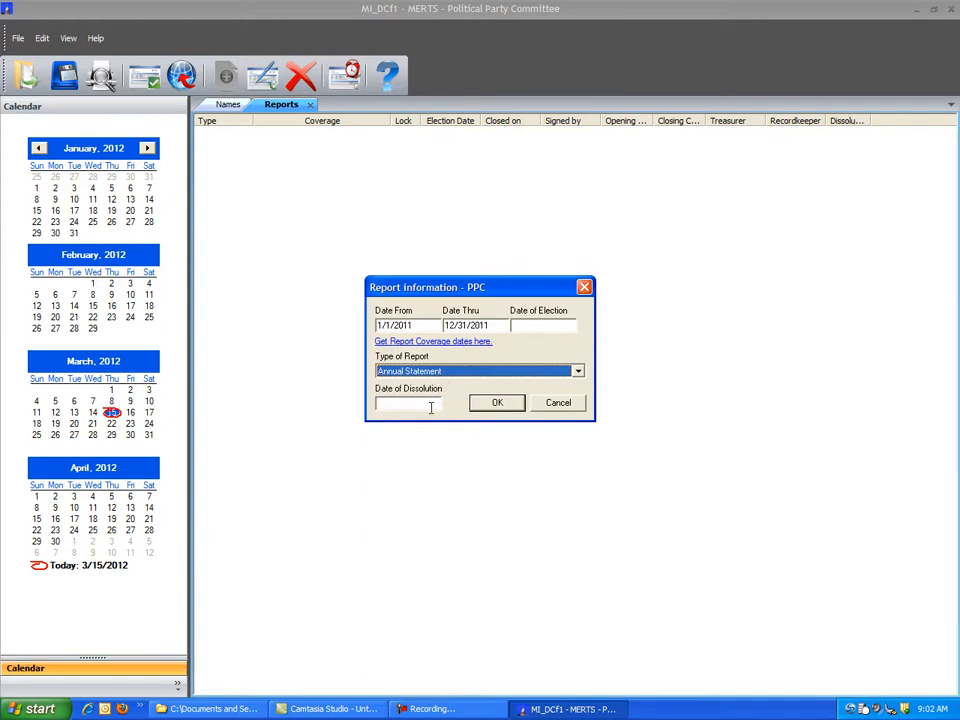
click(496, 403)
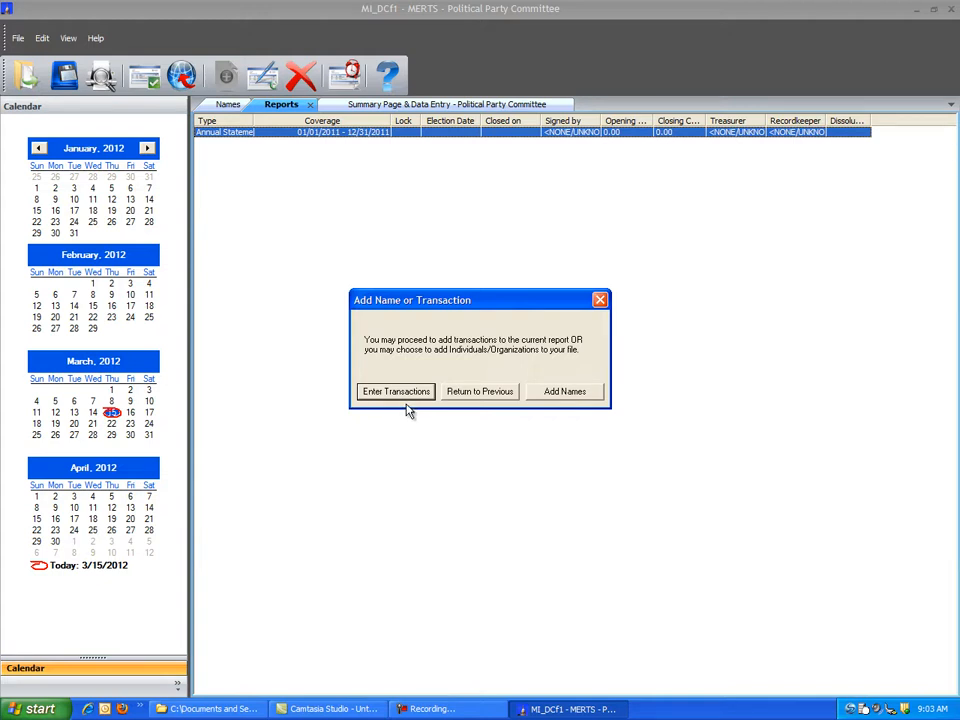
Step: Start a new entry in the names list with the contributor's last and first name, and set its type to Individual
click(592, 392)
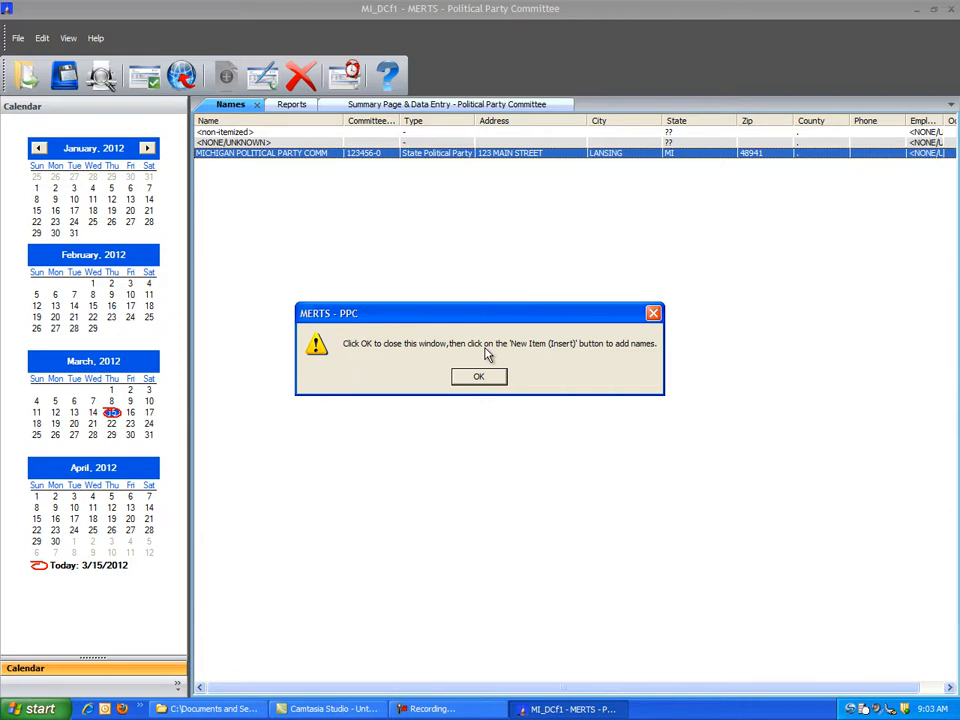
click(487, 377)
click(480, 377)
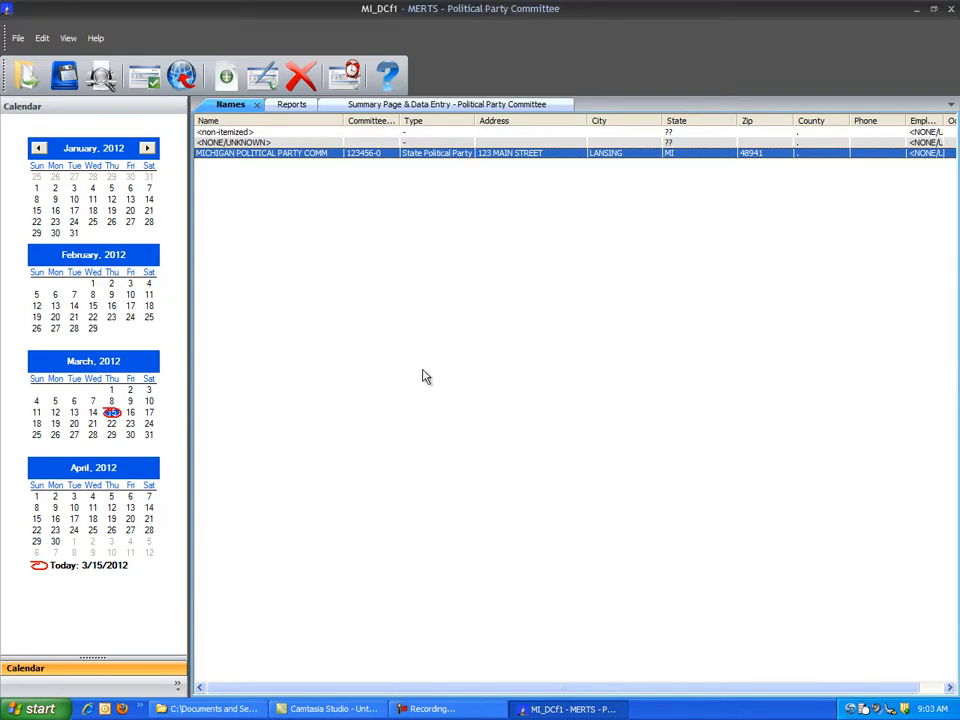
click(226, 80)
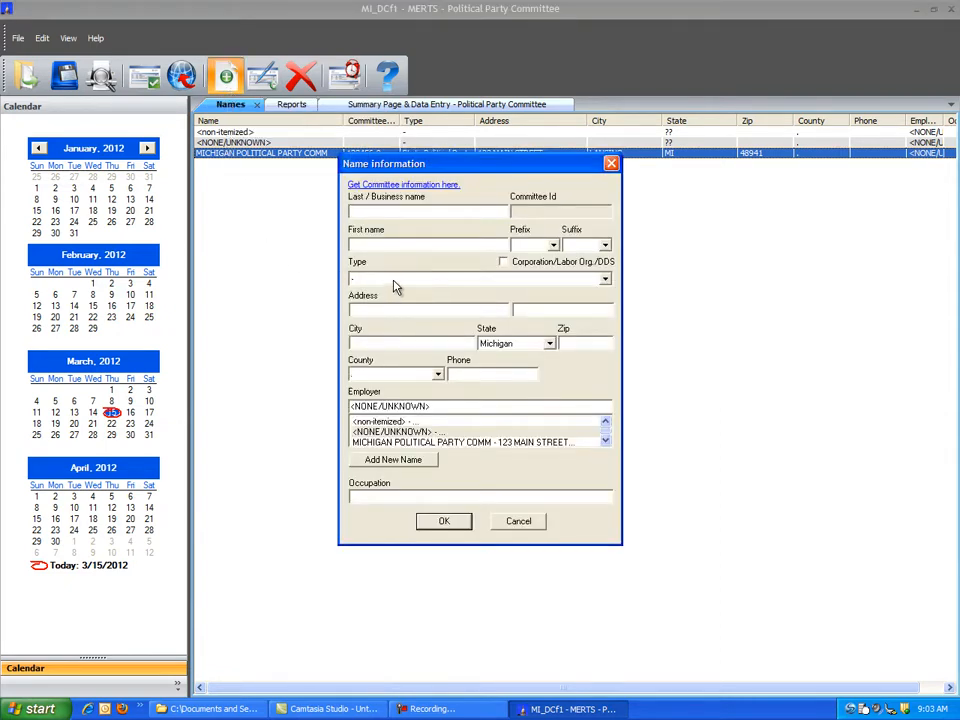
text(SMITH)
click(358, 245)
text(JANE)
click(605, 278)
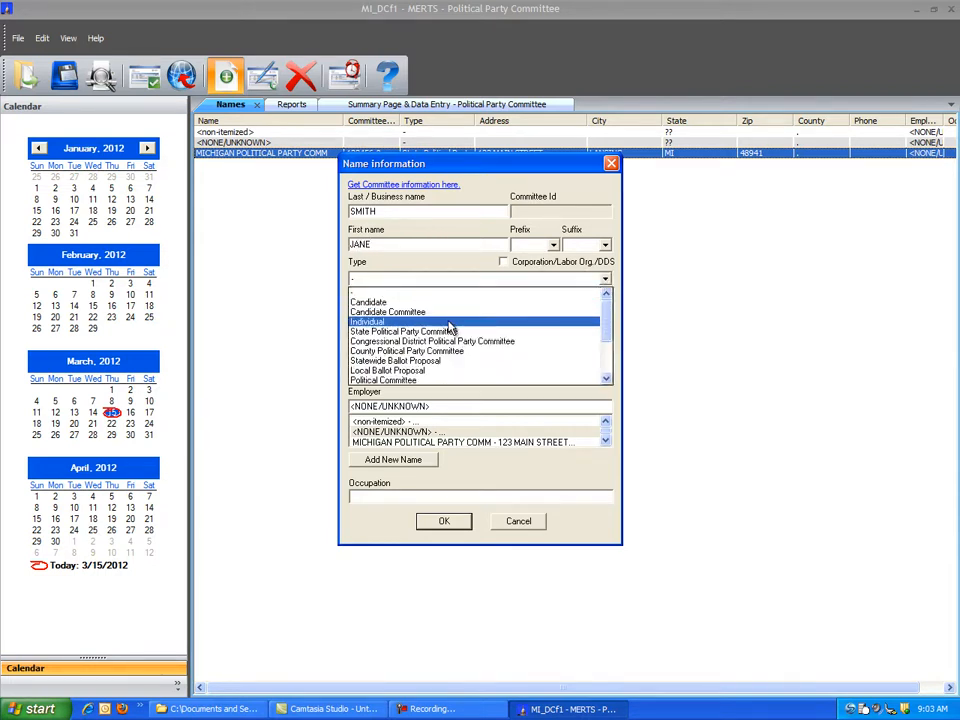
click(449, 322)
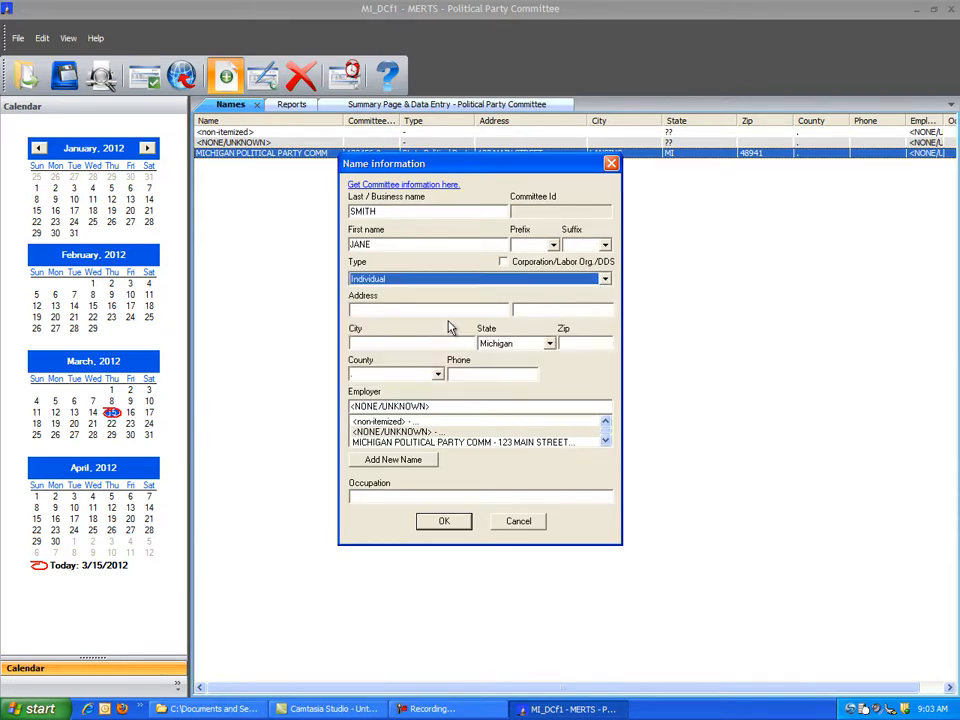
Step: Fill in the individual's street address, city and zip code
click(355, 311)
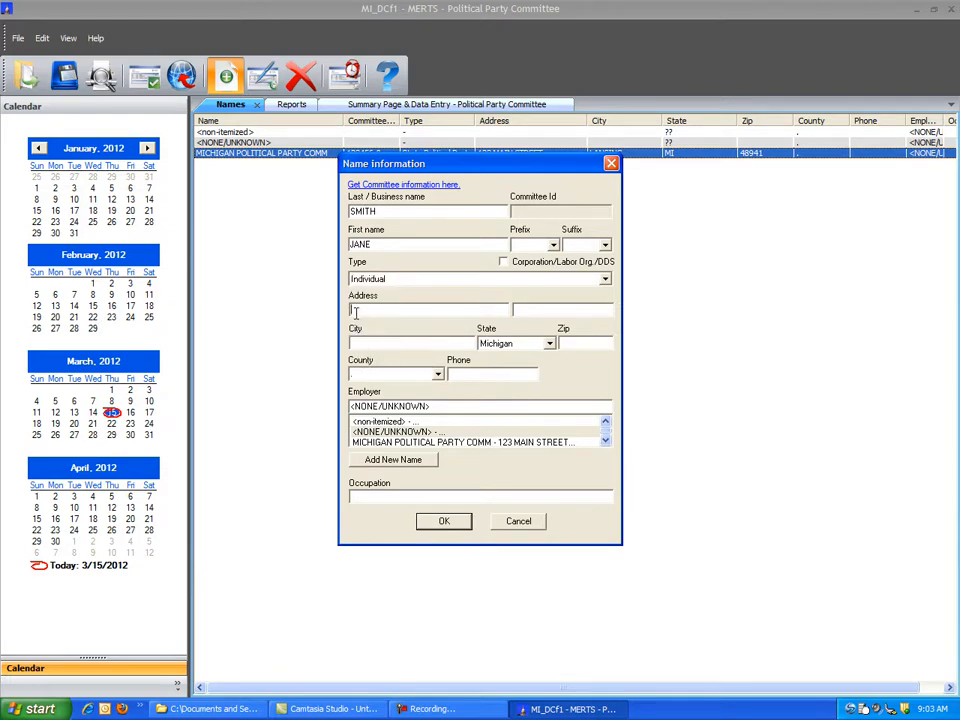
text(254 MAIN STREET)
key(Tab)
text(LANSING)
key(Tab)
text(48741)
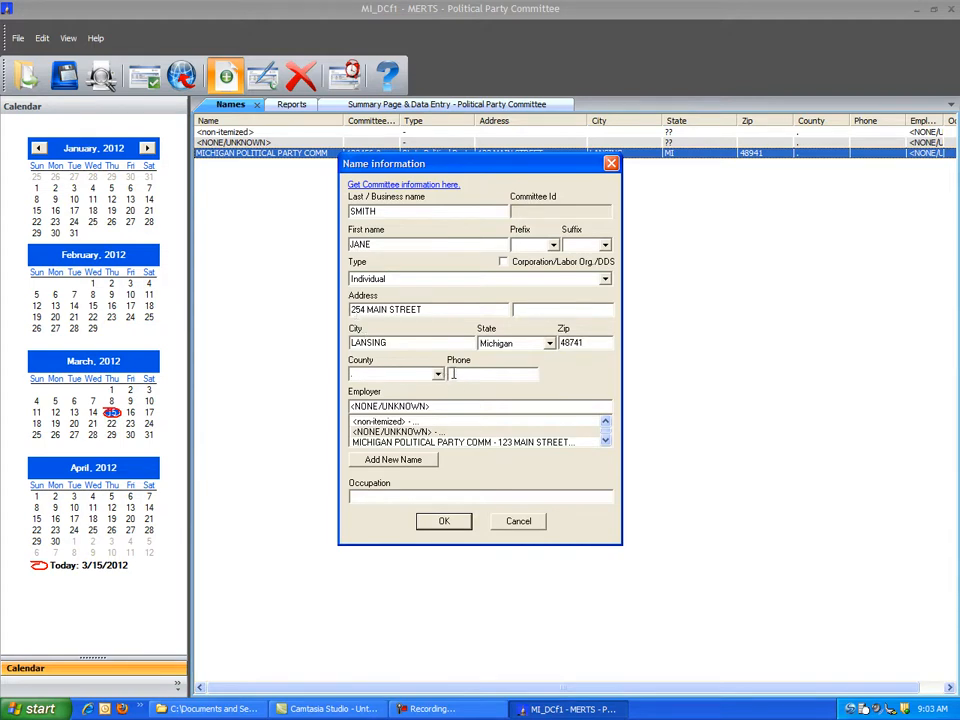
Step: Add SMITH PRINTING as the individual's employer, with its street address, city and zip code
click(433, 462)
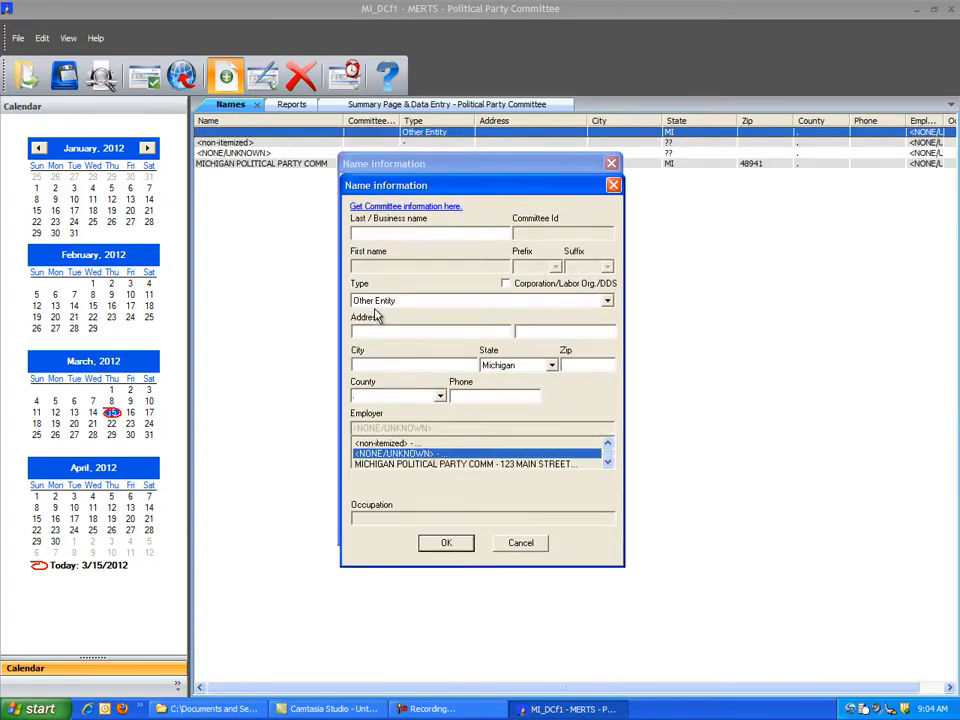
text(SMITH PRINTING)
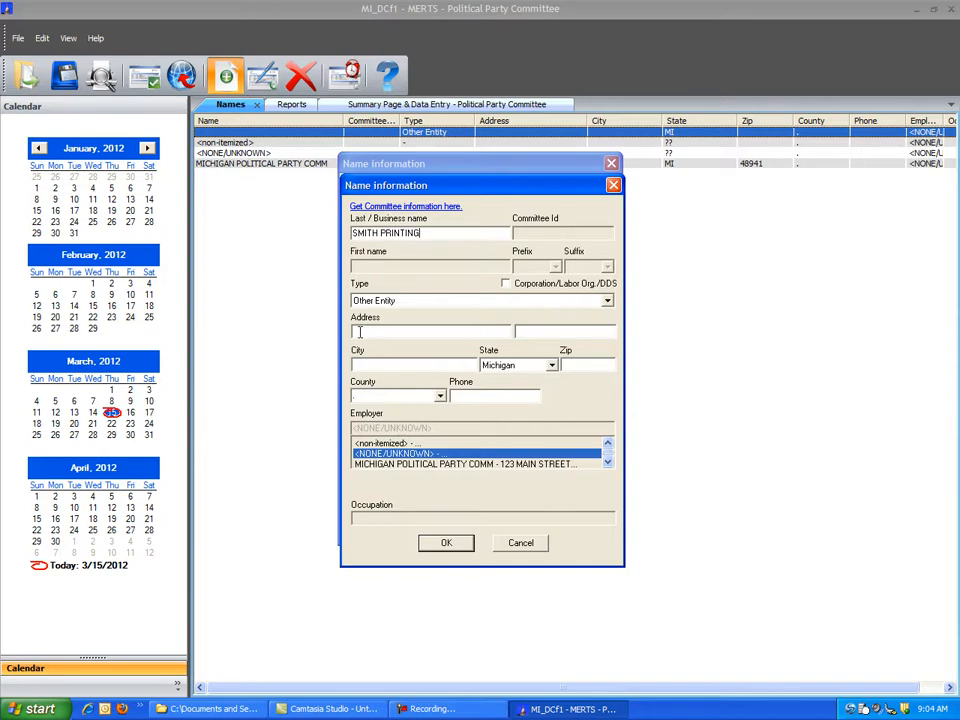
click(359, 332)
text(315)
text( MILLER ROAD)
text(LANSING)
key(Tab)
key(Tab)
text(48741)
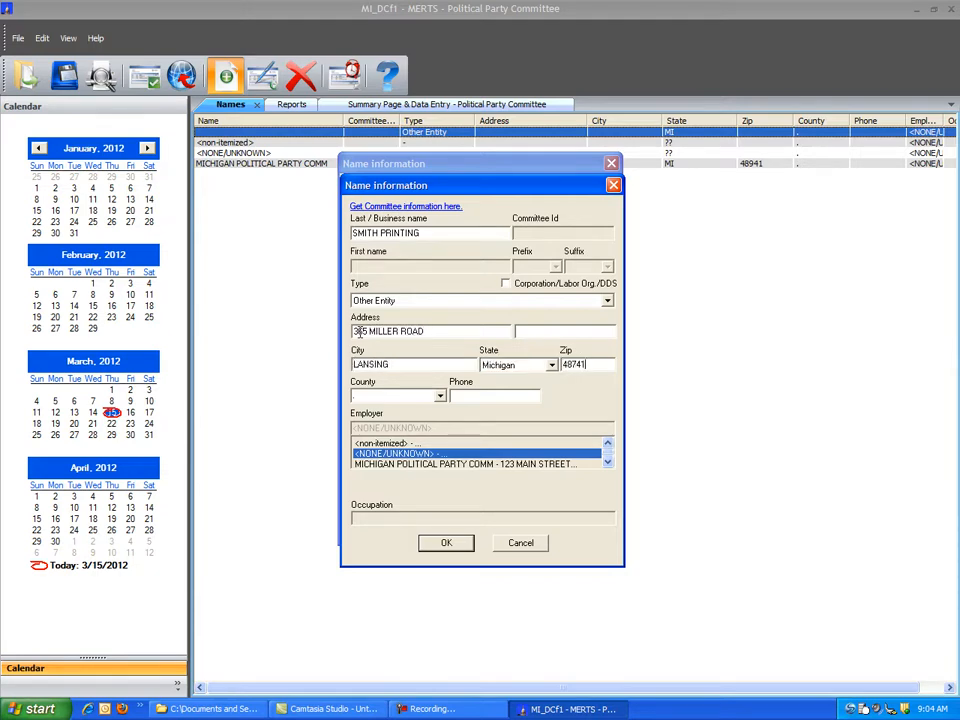
click(433, 543)
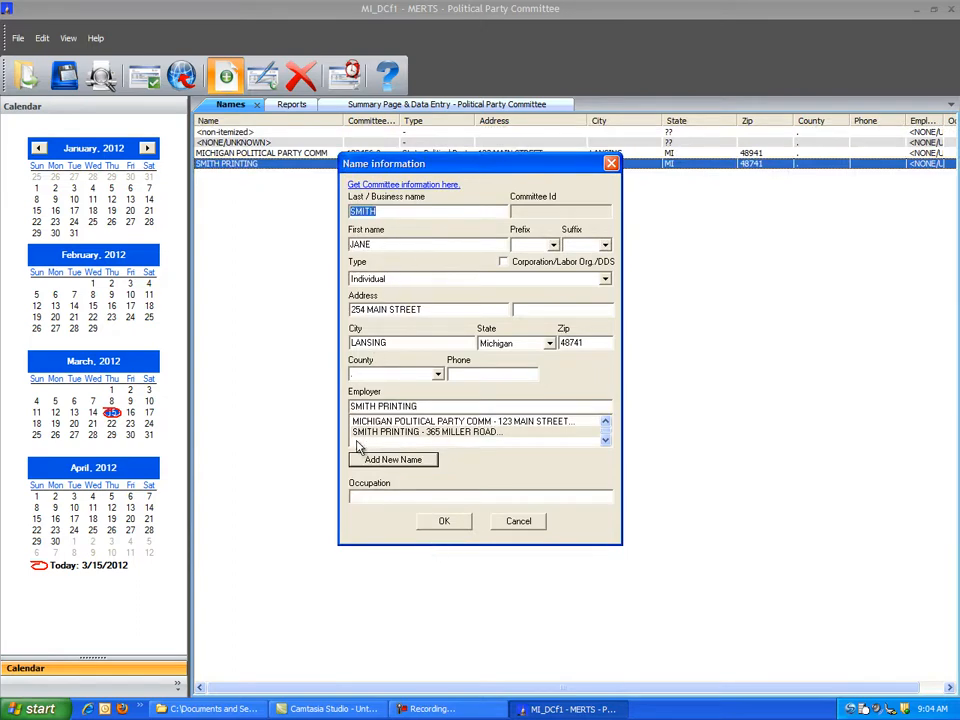
Step: Set the individual's occupation to OWNER and accept the name entry
click(388, 497)
text(OWNER)
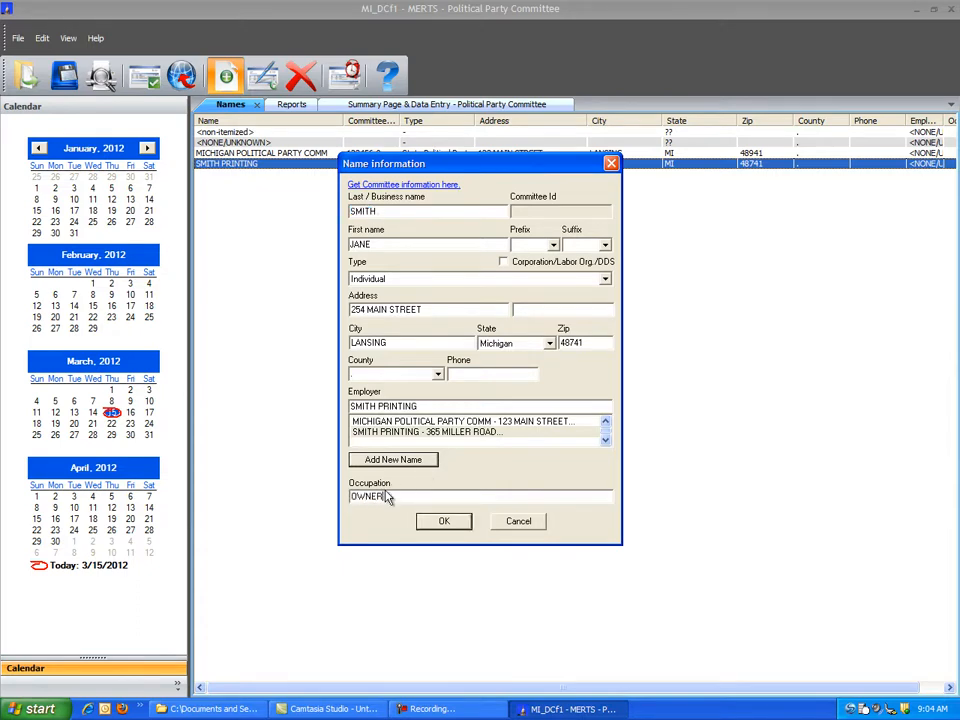
click(445, 522)
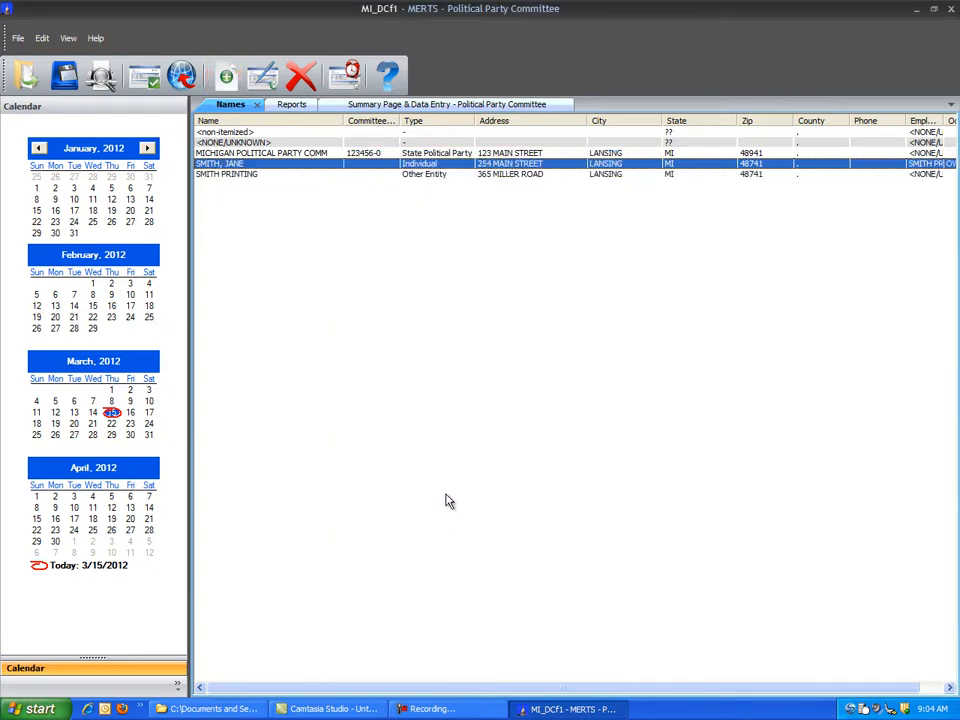
Step: Save the committee file as MICHIGAN POLITICAL PARTY COMMITTEE FILE in the My Documents 2 folder
click(65, 92)
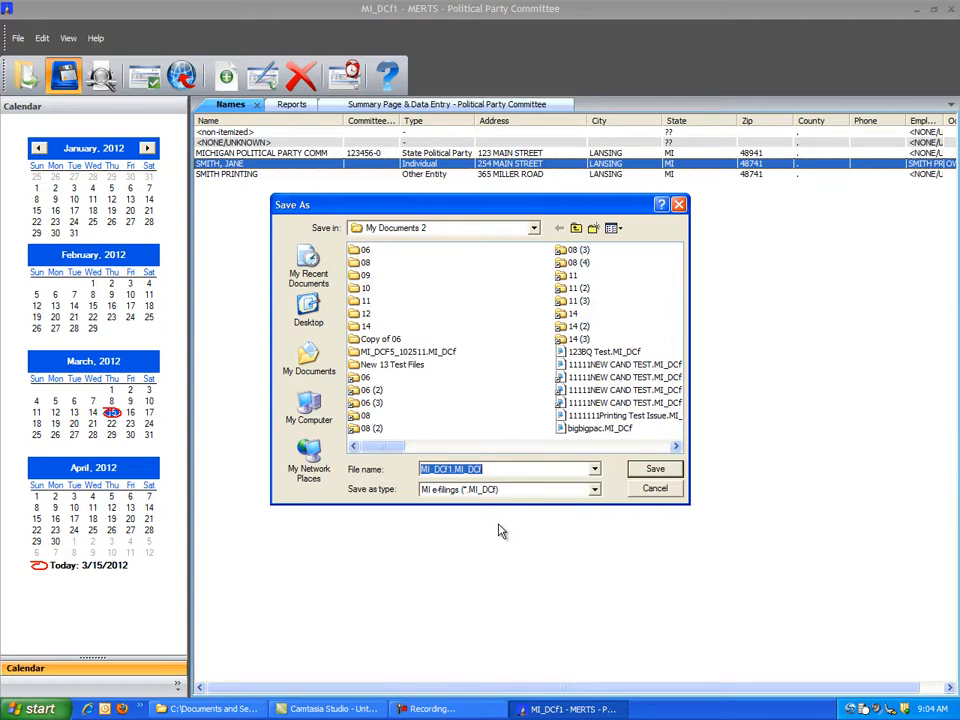
text(MICHIGAN POLI)
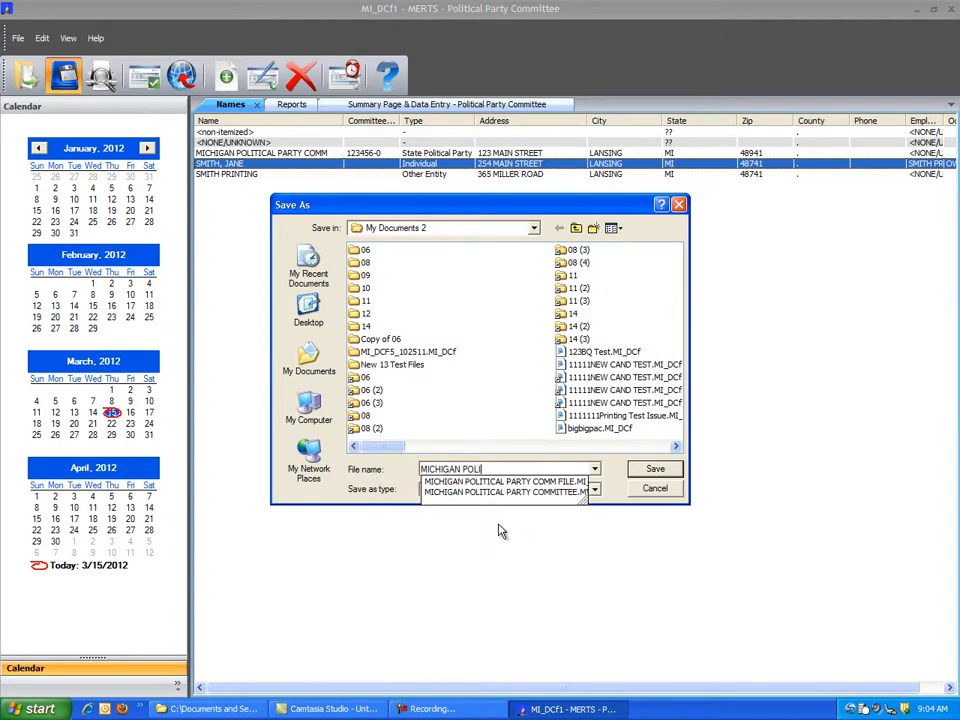
text(TICAL PARTY COMMITT)
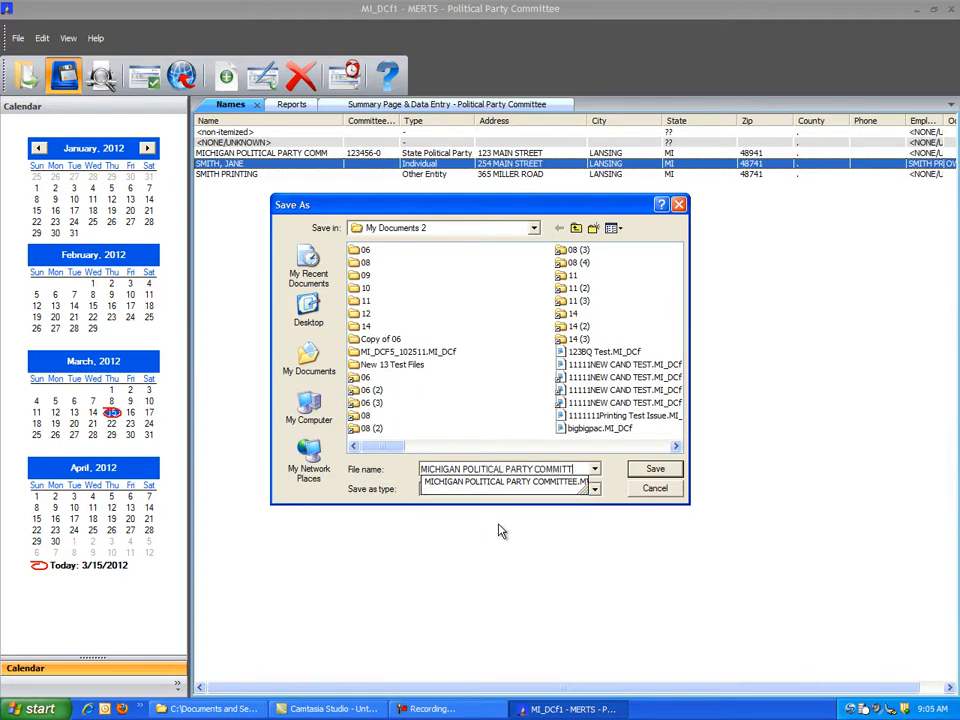
text(EE FILE)
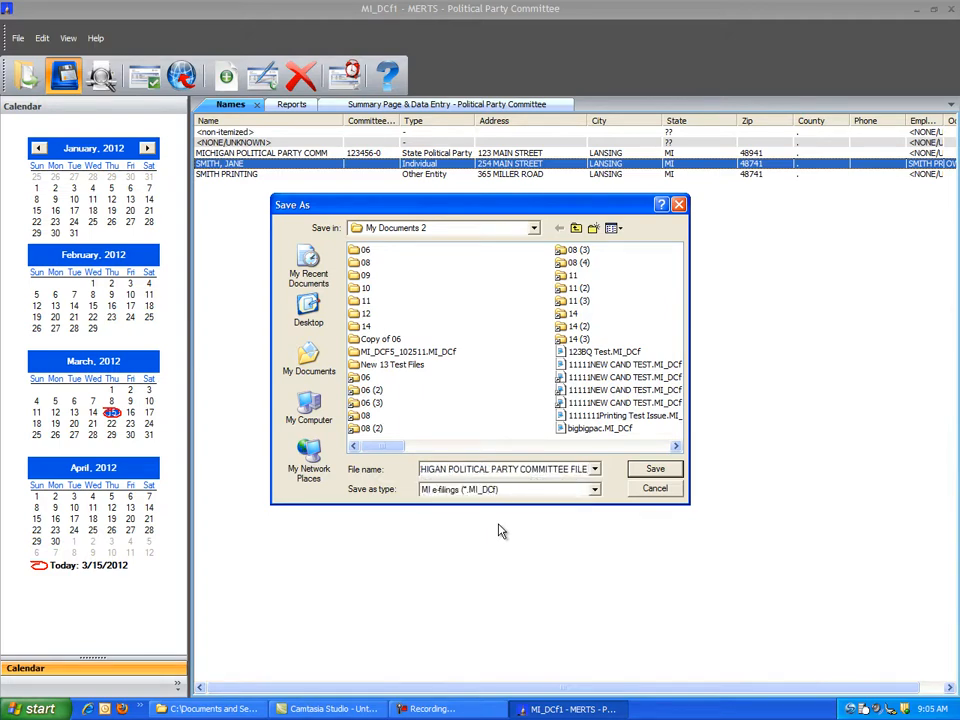
click(656, 469)
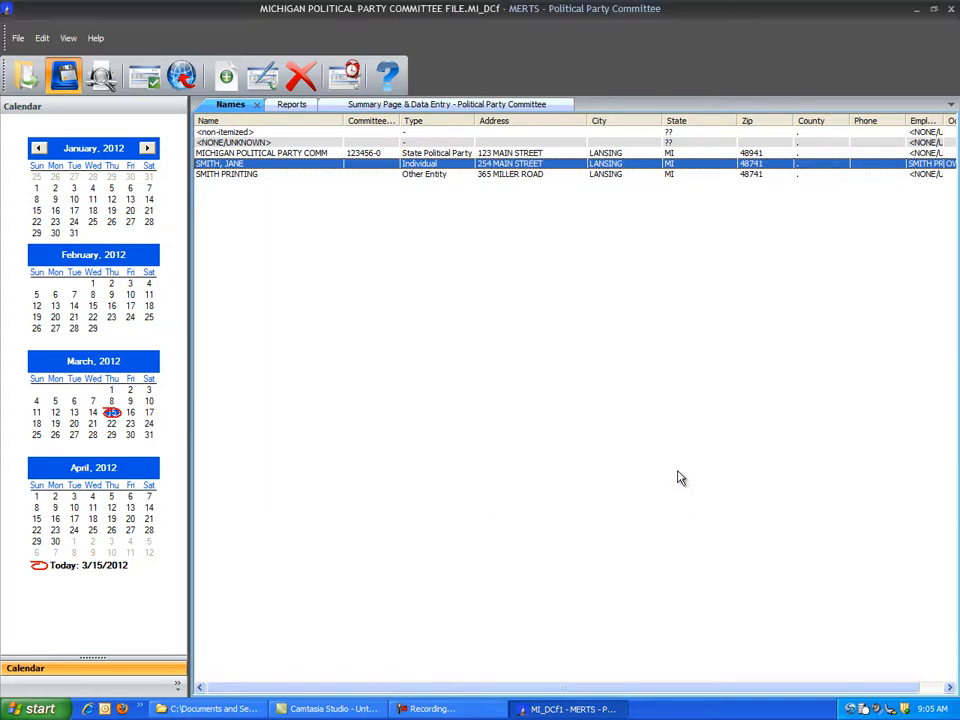